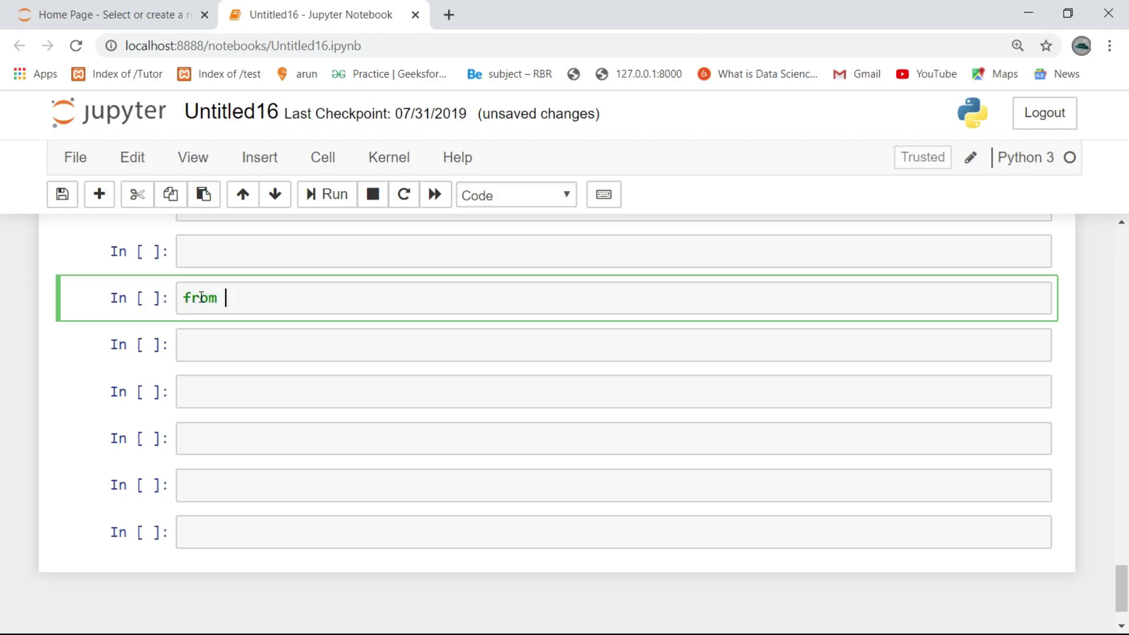
type("uuid")
type(" import g")
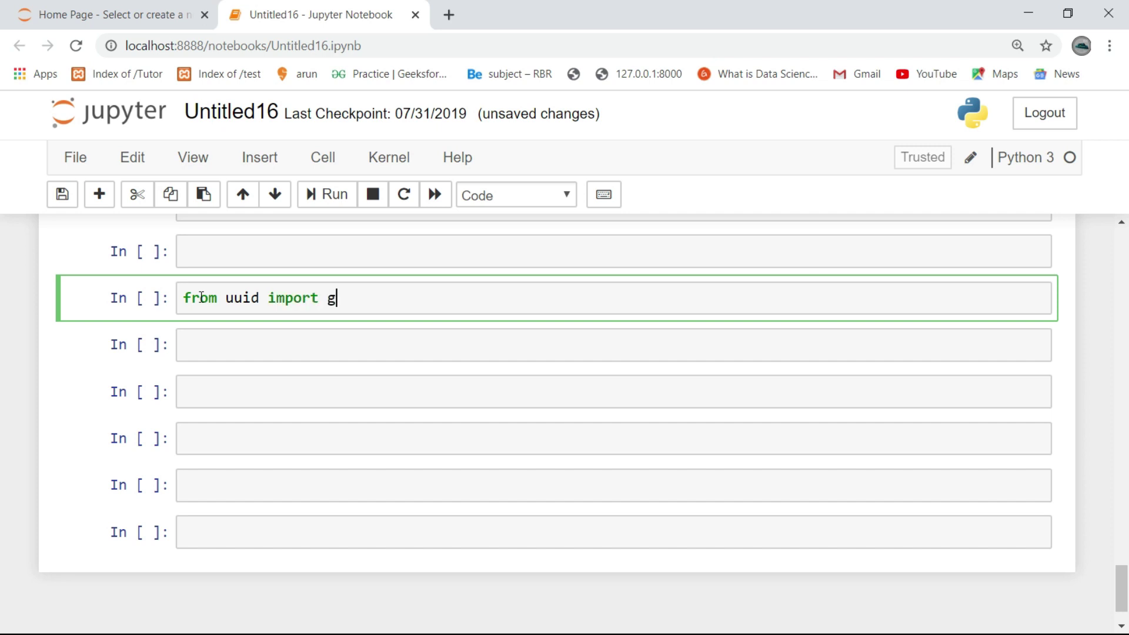
type("etnode a")
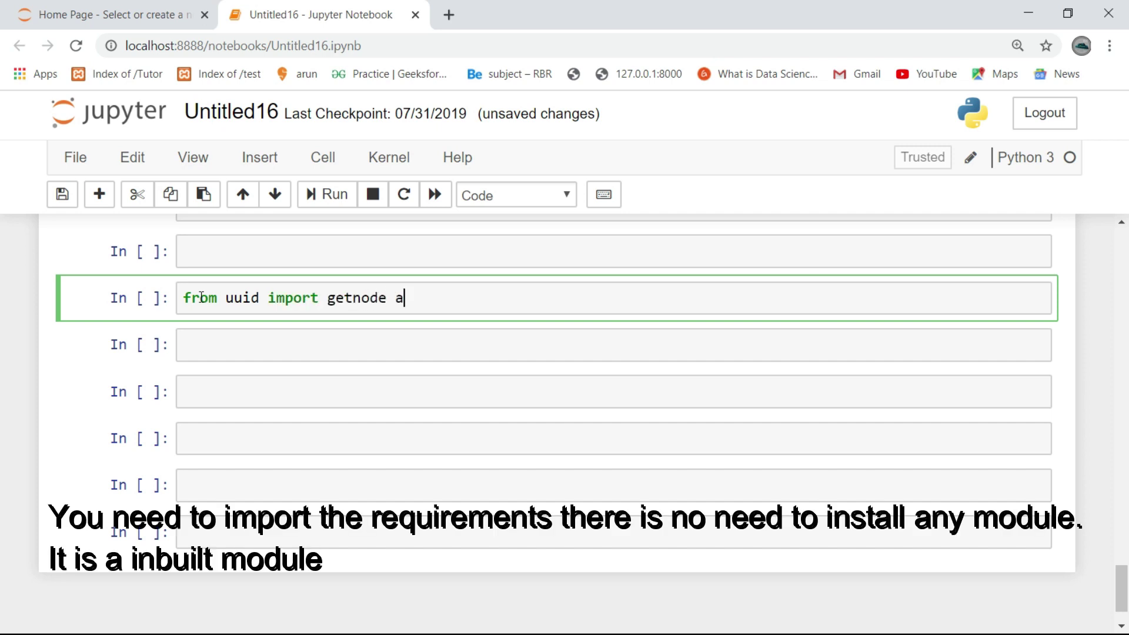
type("s get")
type("_mac")
Write 'from uuid import getnode as get_mac' and begin a second line with 'mac='
key("Return")
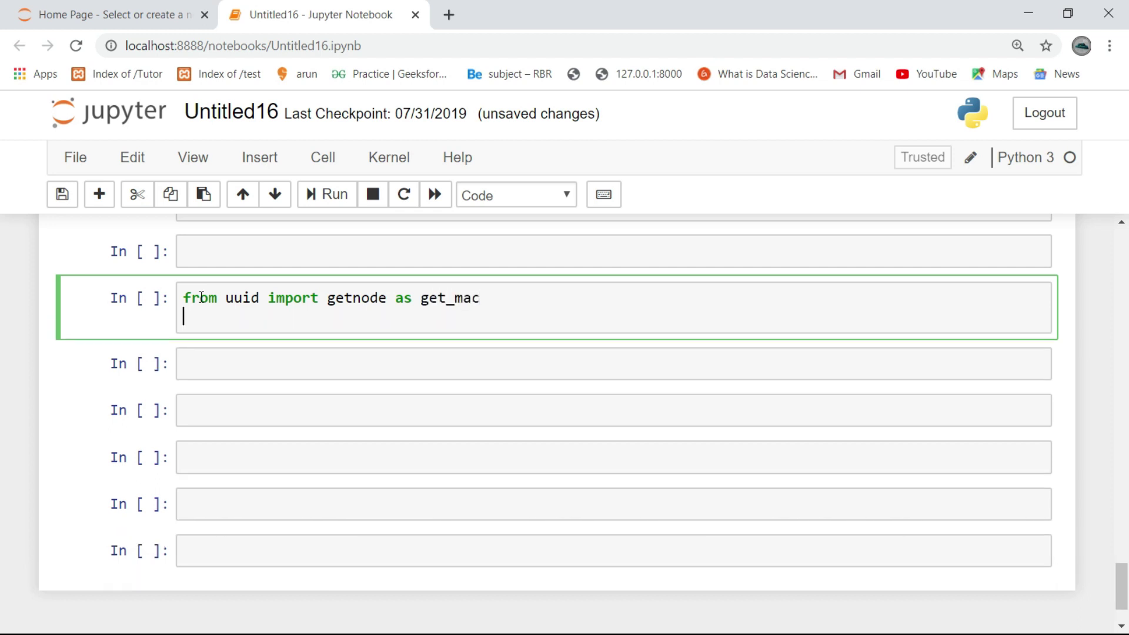
type("maca")
key("BackSpace")
type("=")
Zoom the page to 150%, then write 'mac=get_mac()' followed by a 'print(mac)' line
left_click(1018, 46)
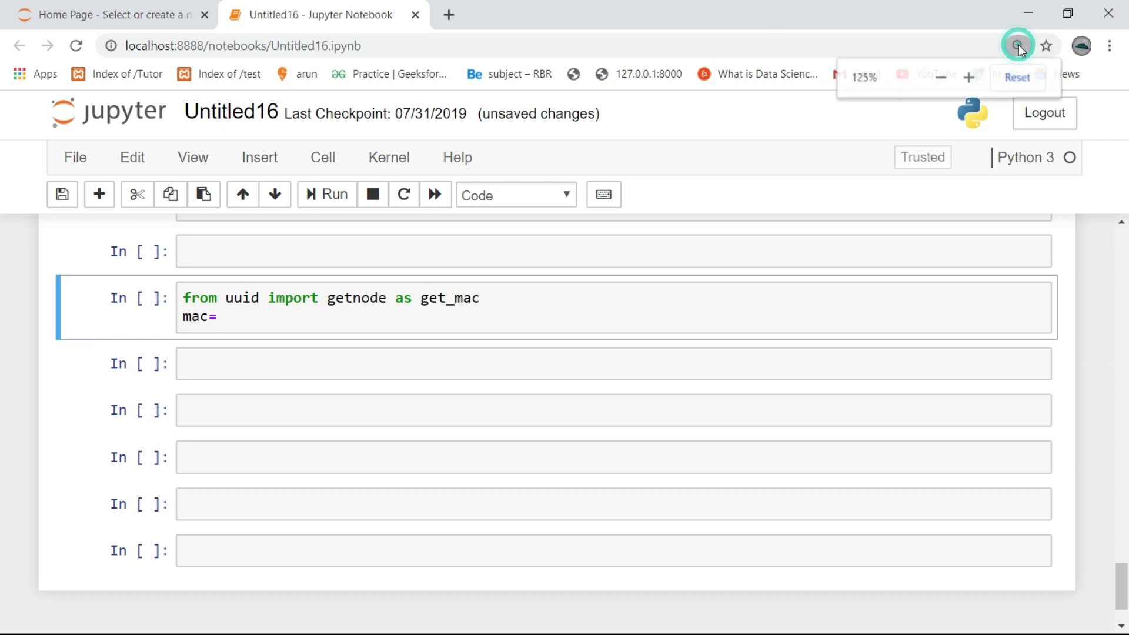
left_click(967, 76)
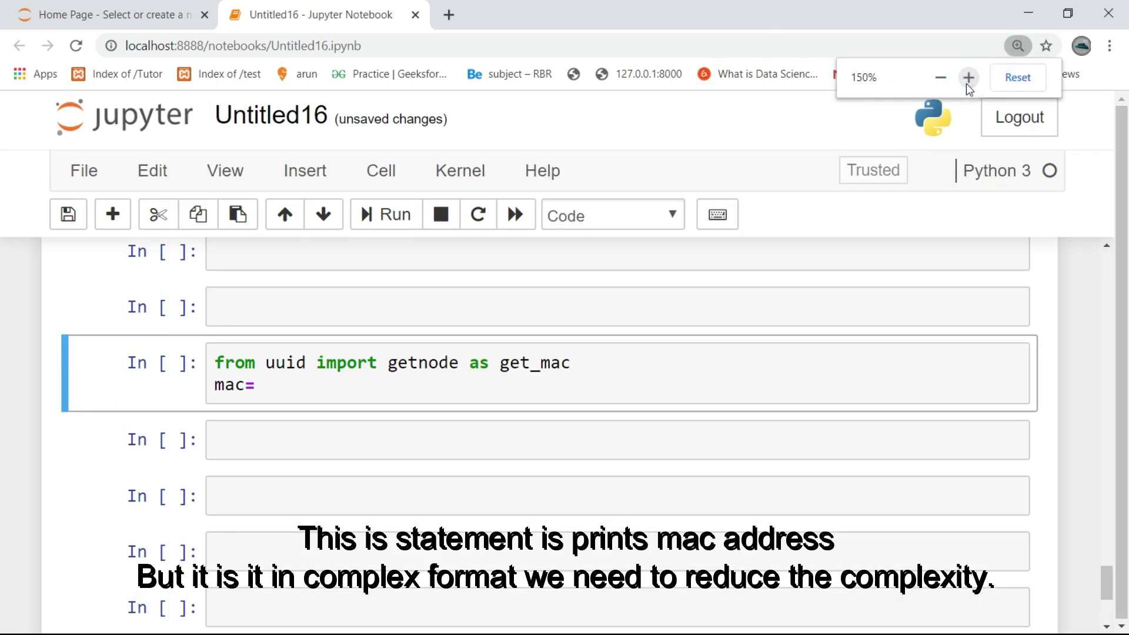
left_click(261, 387)
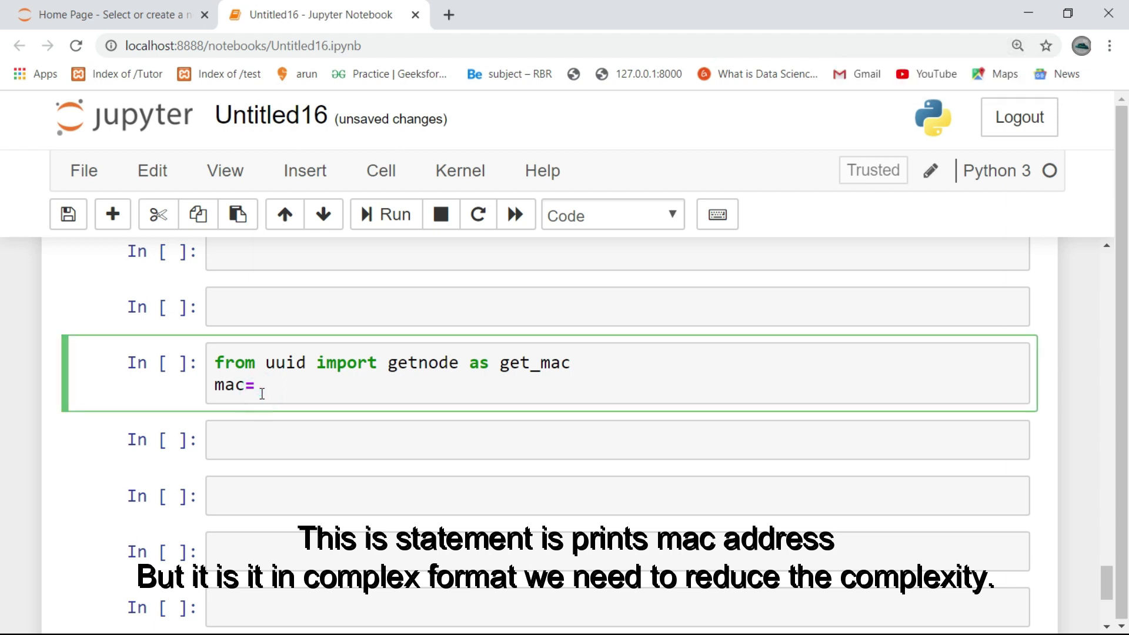
type("get_ma")
type("c()")
key("Return")
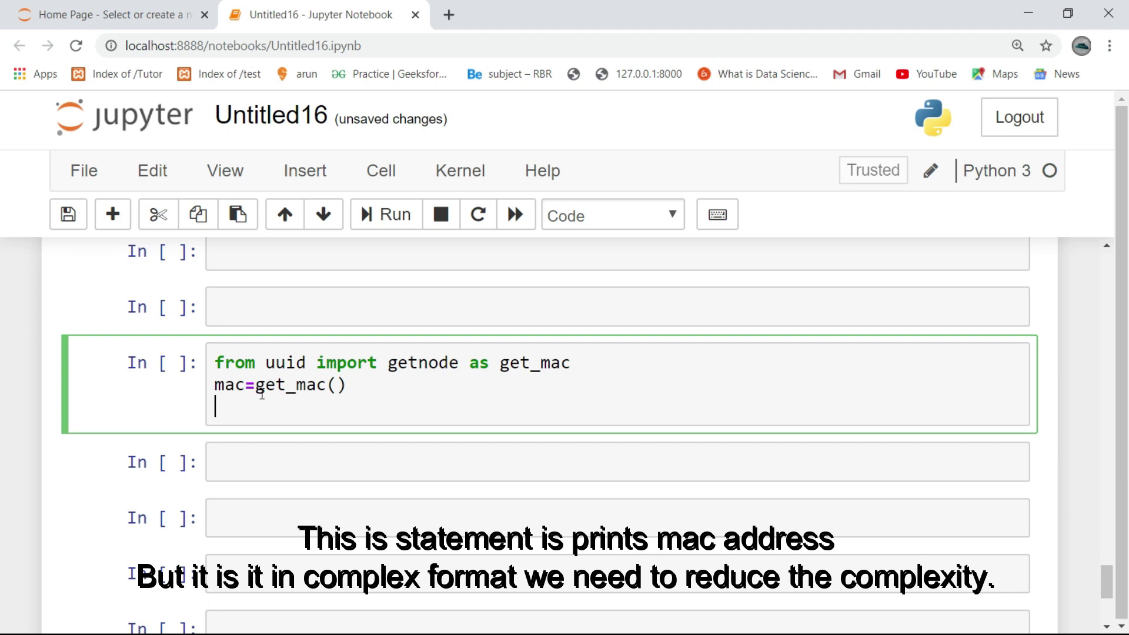
type("print()")
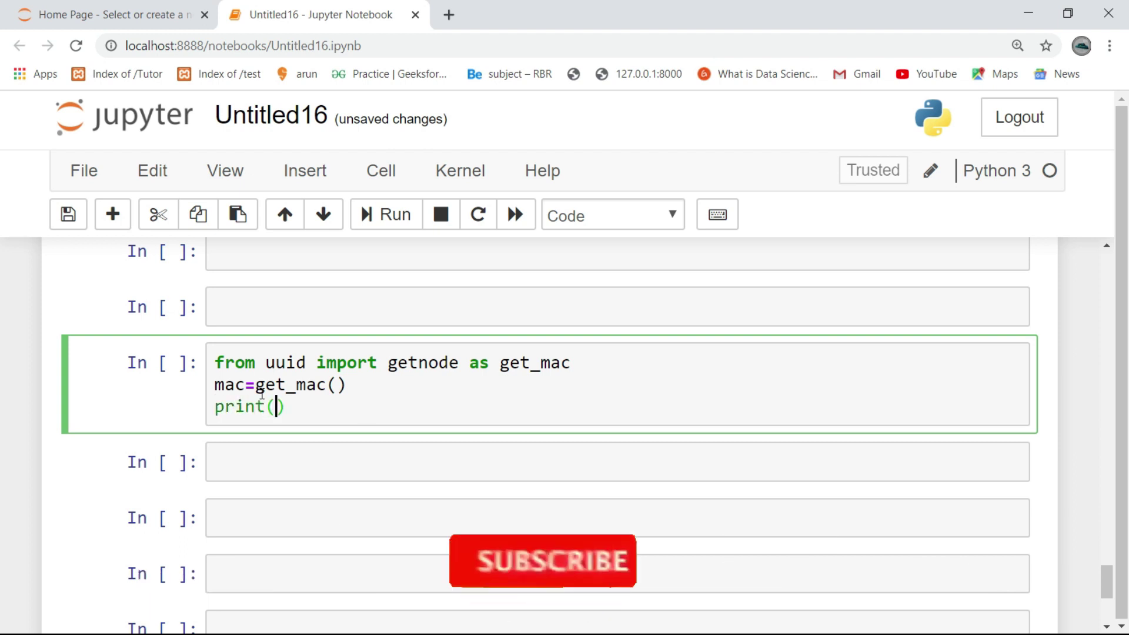
type("mac")
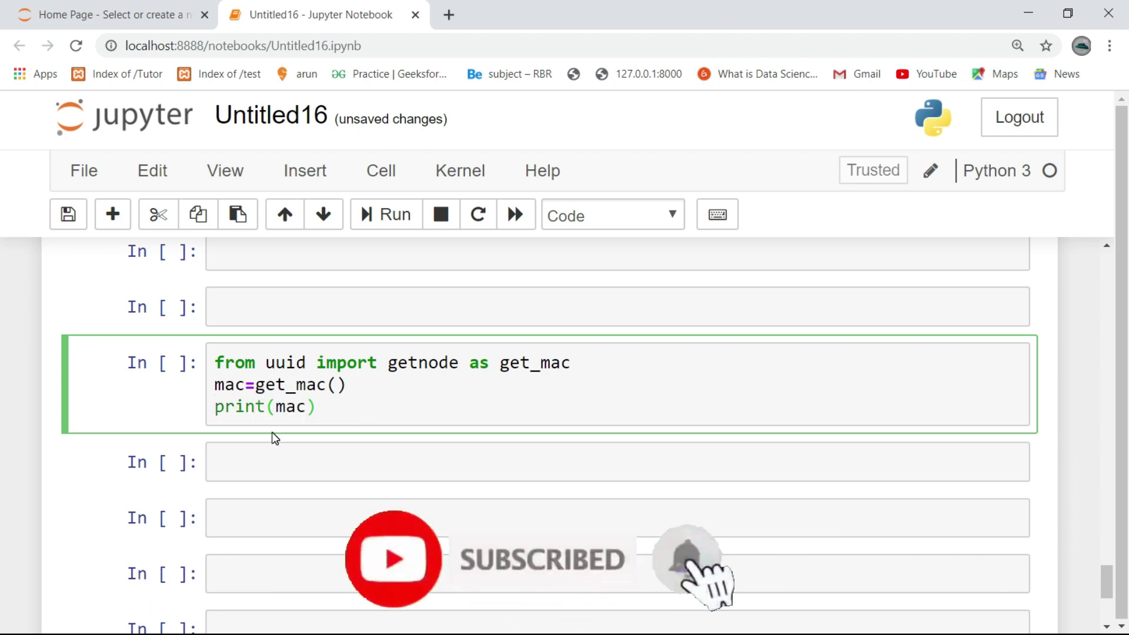
scroll(273, 438, "down", 1)
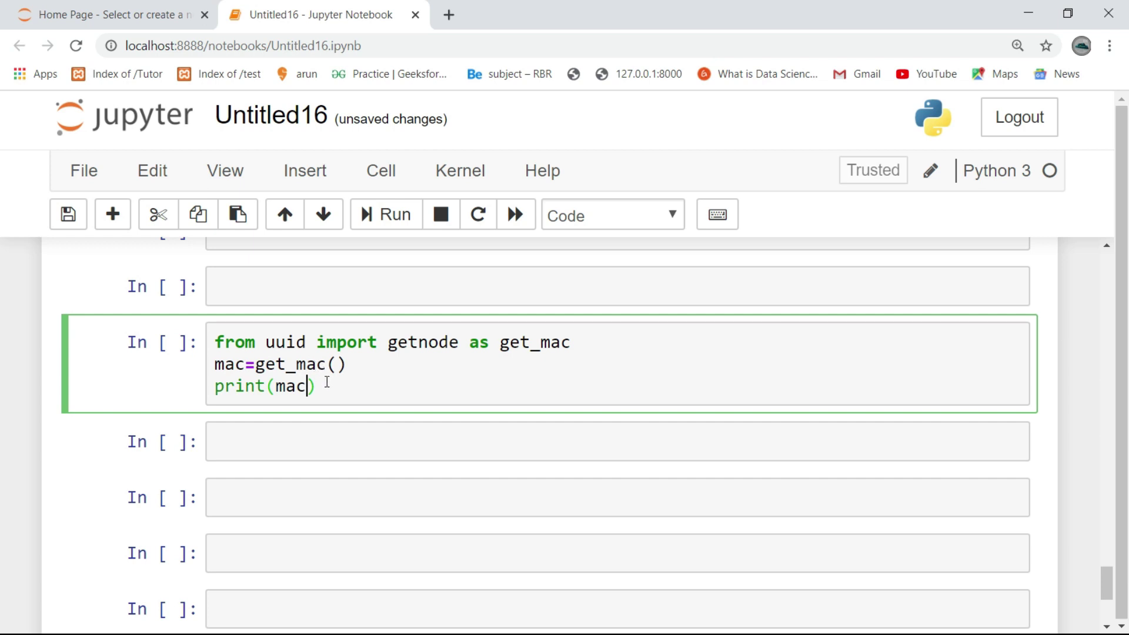
Add a 'print(hex(mac))' line below 'print(mac)' and start a new line
left_click(320, 386)
scroll(313, 505, "down", 1)
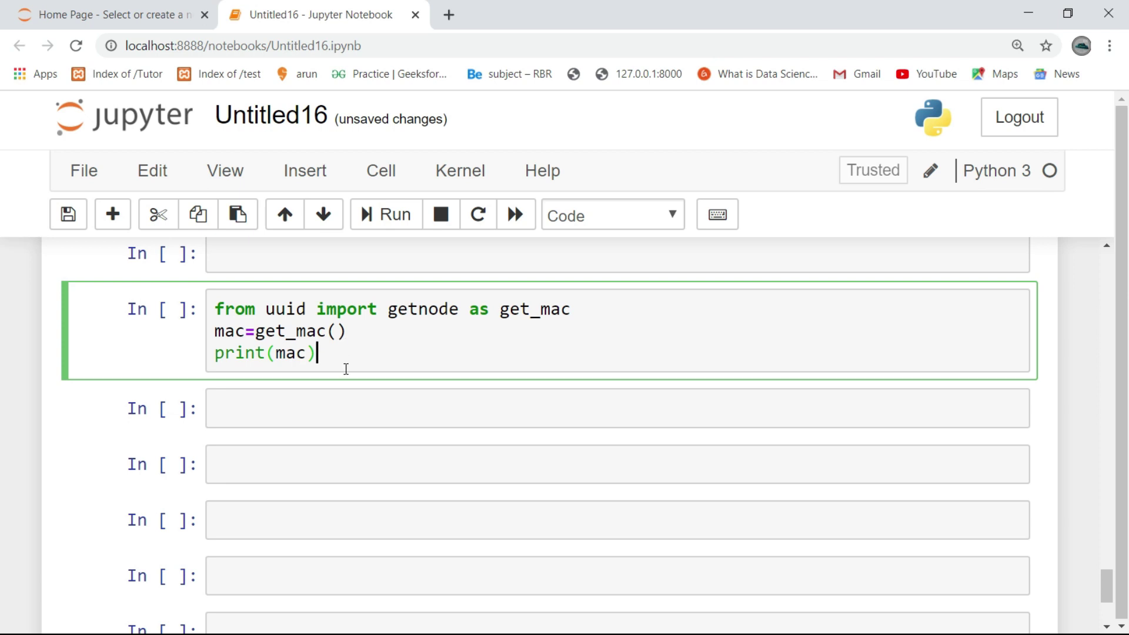
key("Return")
key("Return")
type("p")
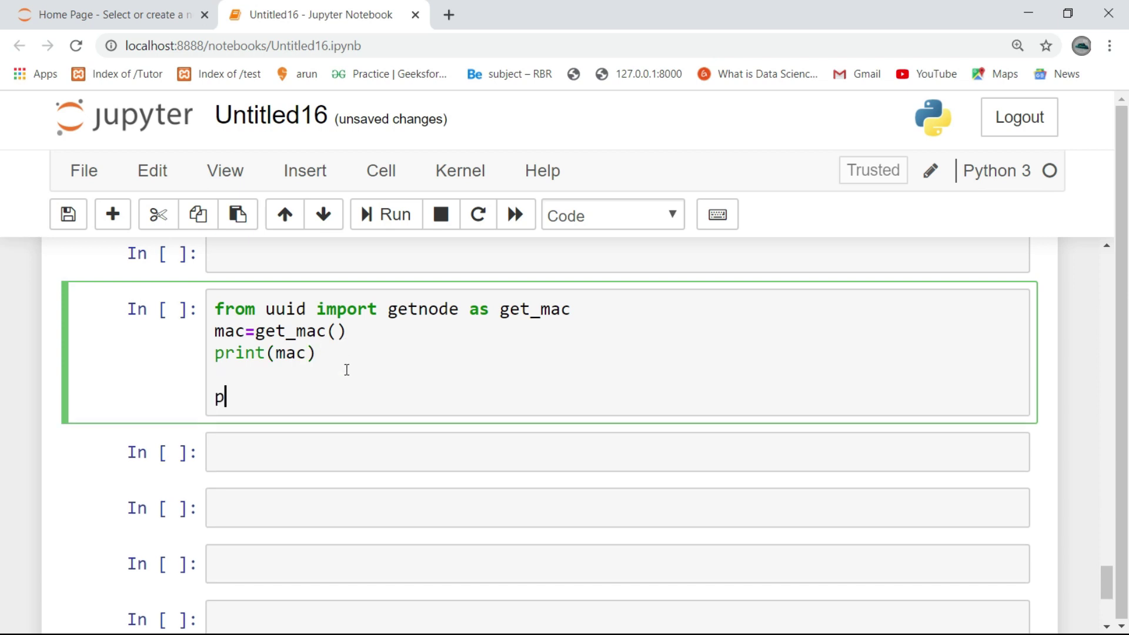
type("rint()")
type("he")
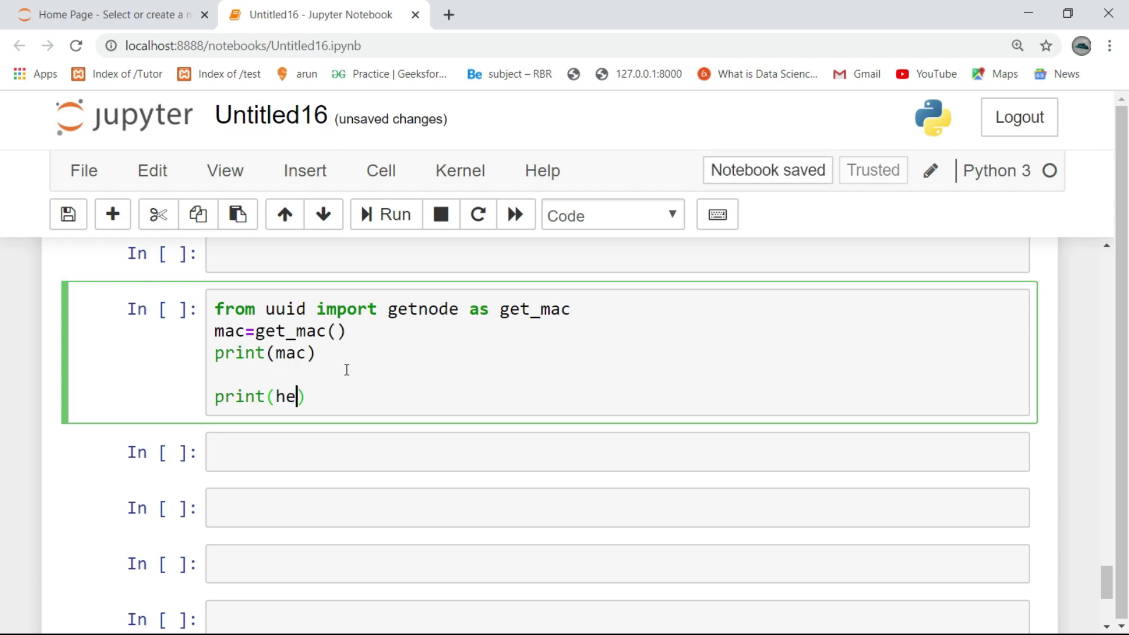
type("x)mac")
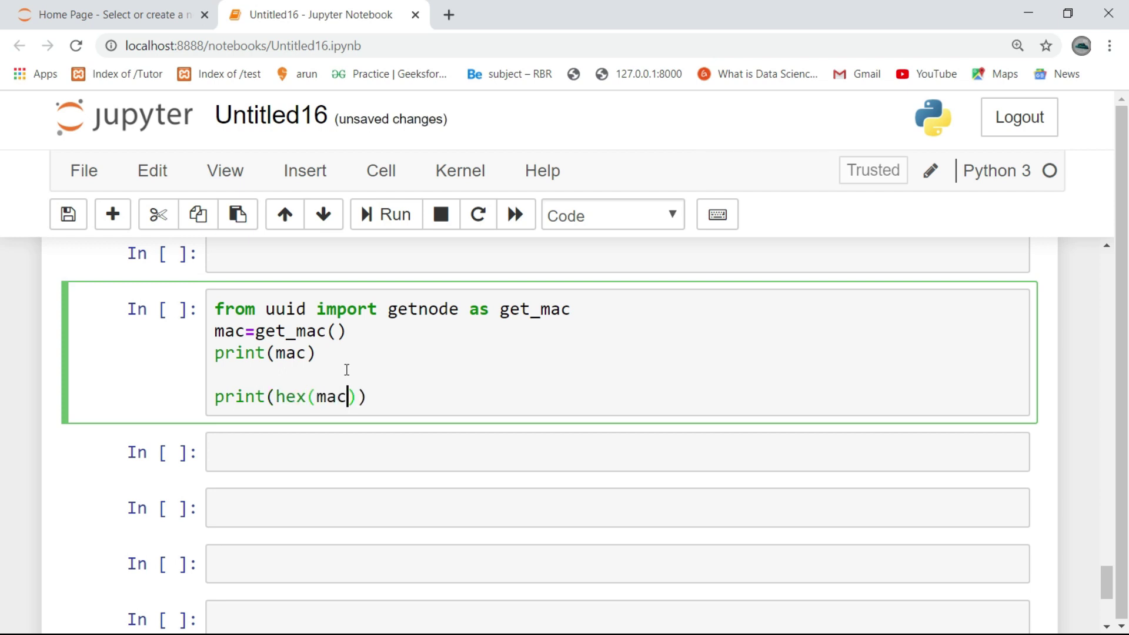
key("Right")
key("Right")
key("Return")
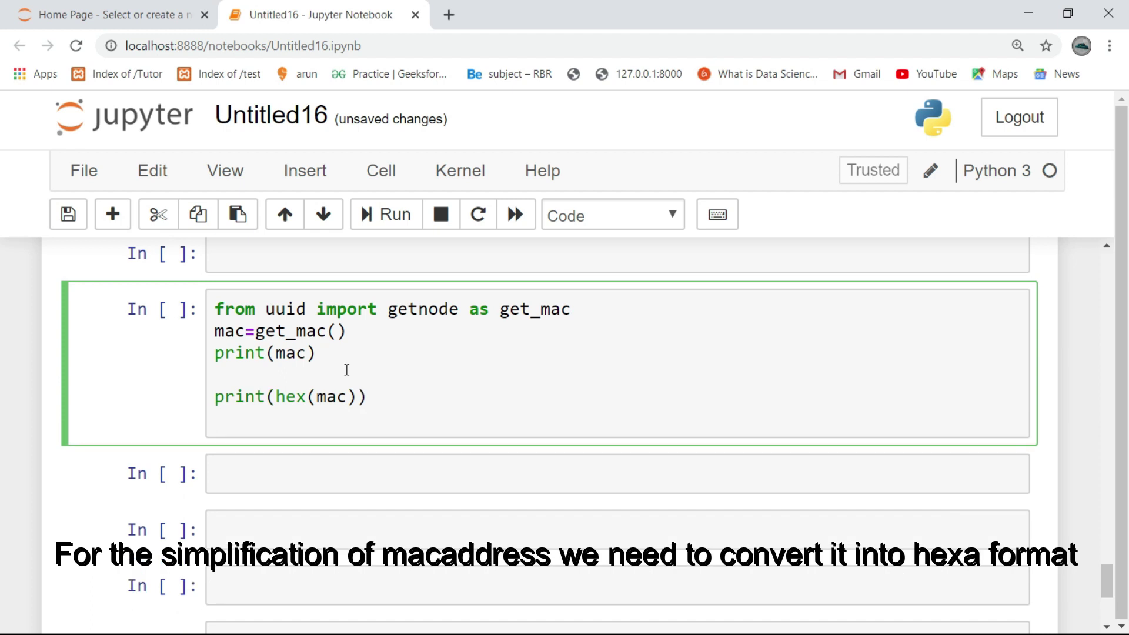
type("ma")
type("c")
type("Stru")
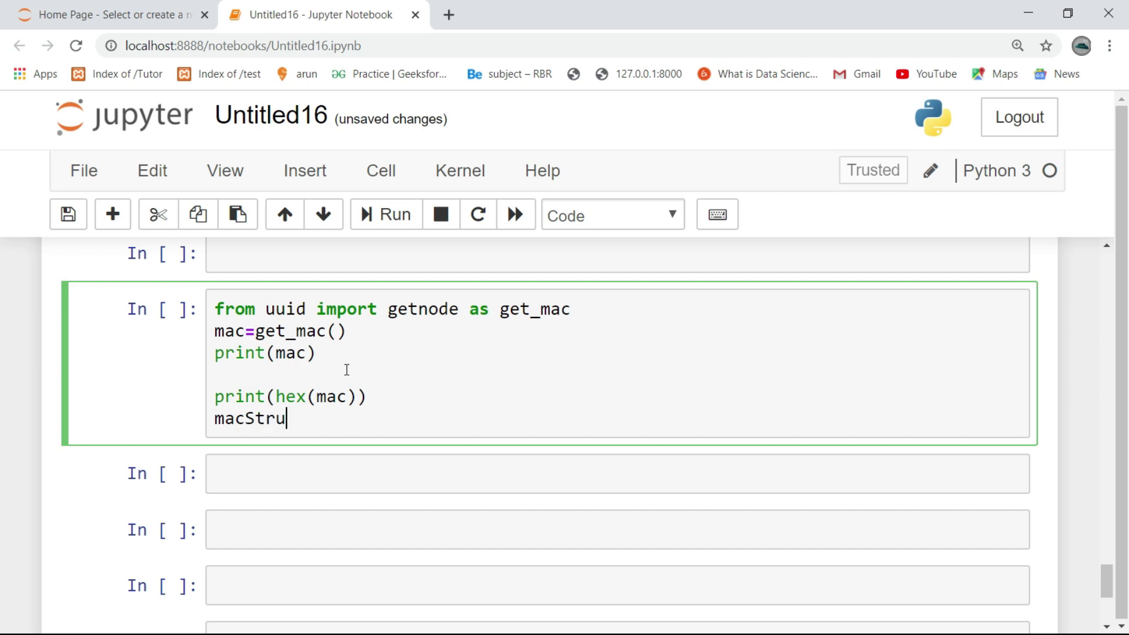
Write and correct the line macString=':'.join(("%012X" % mac))
key("BackSpace")
type("ing")
type("=")
type("':'")
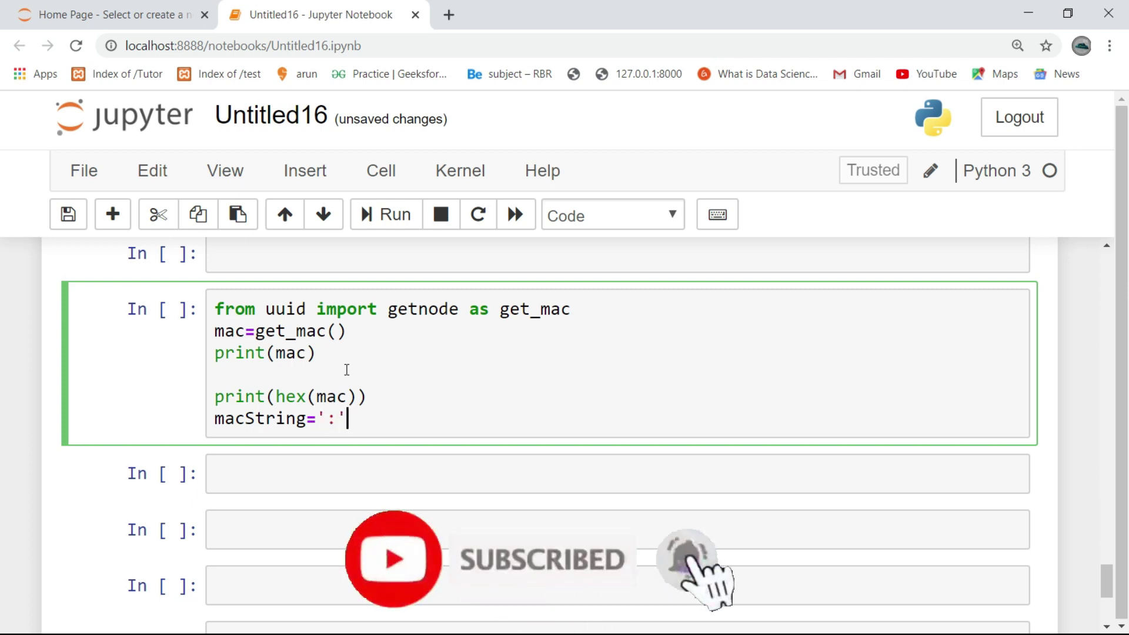
type(".")
type("join")
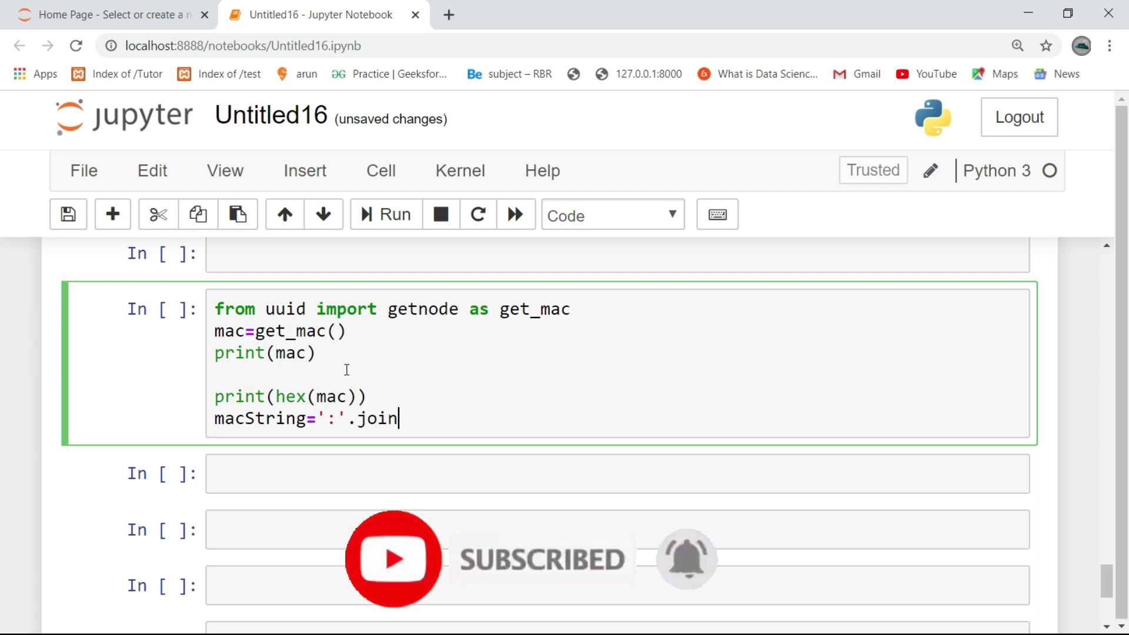
type("((")
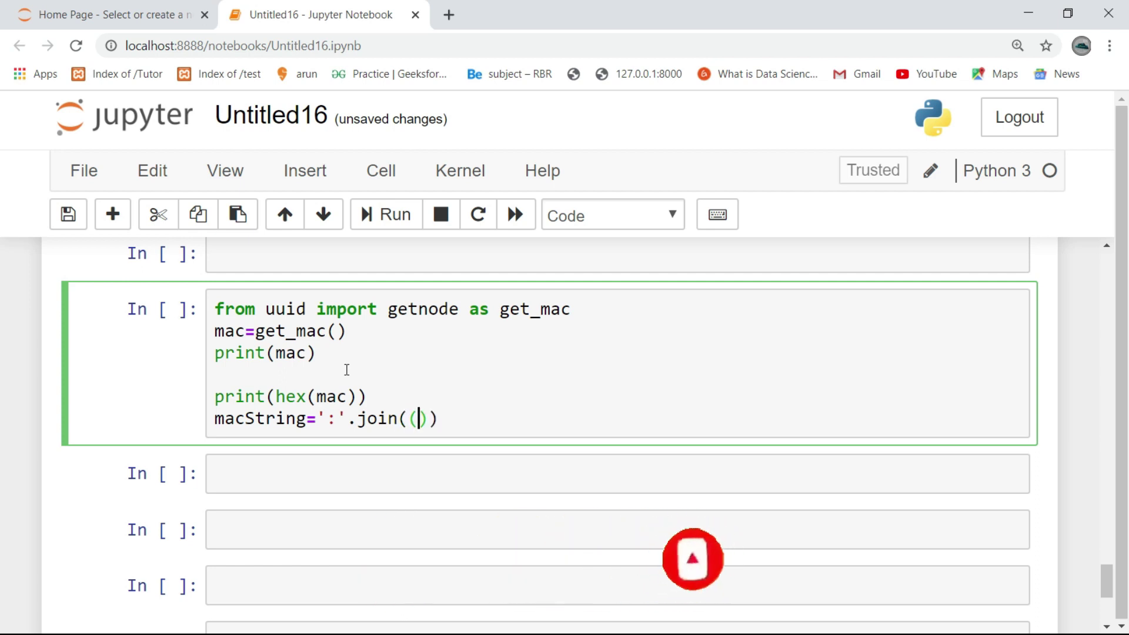
type("\"")
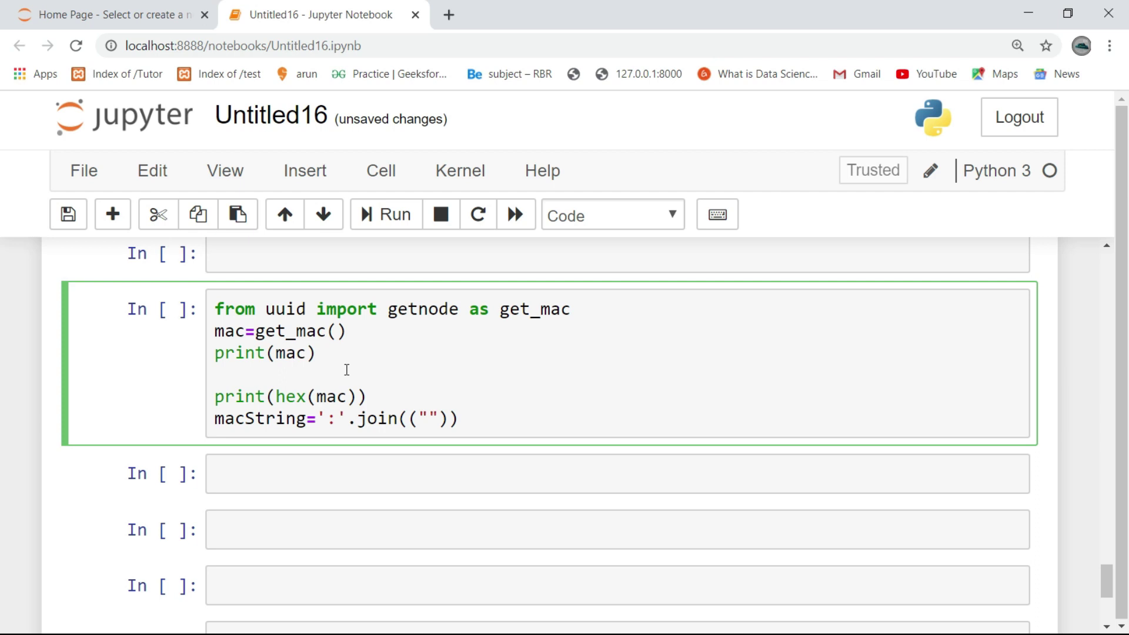
type("%2")
key("BackSpace")
type("01")
type("2x")
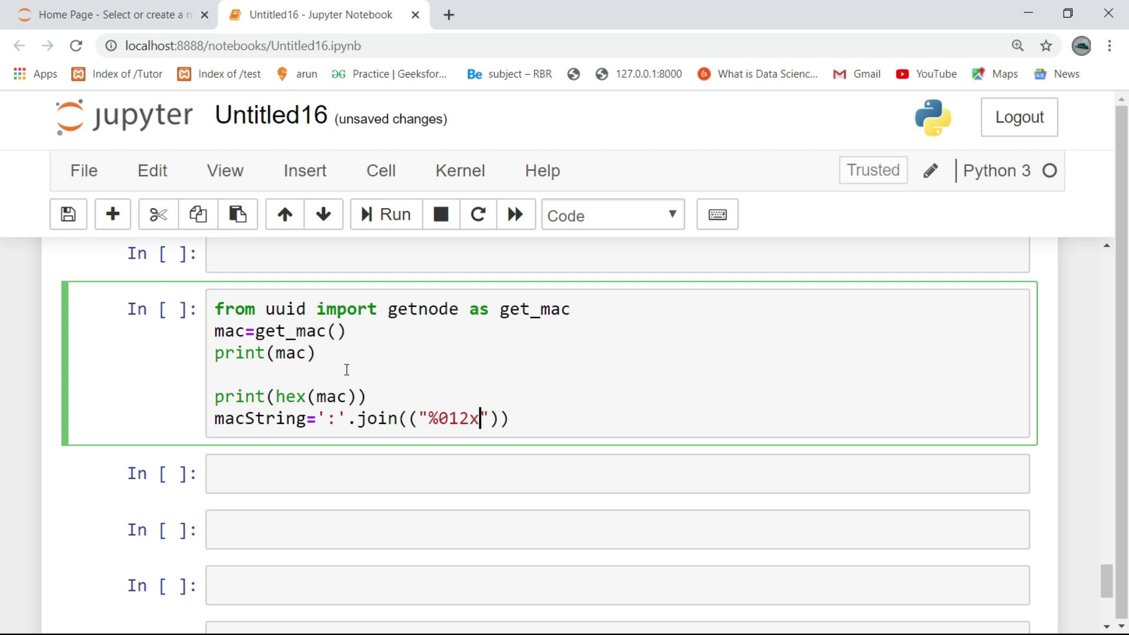
key("BackSpace")
type("X")
key("Right")
type("% ma")
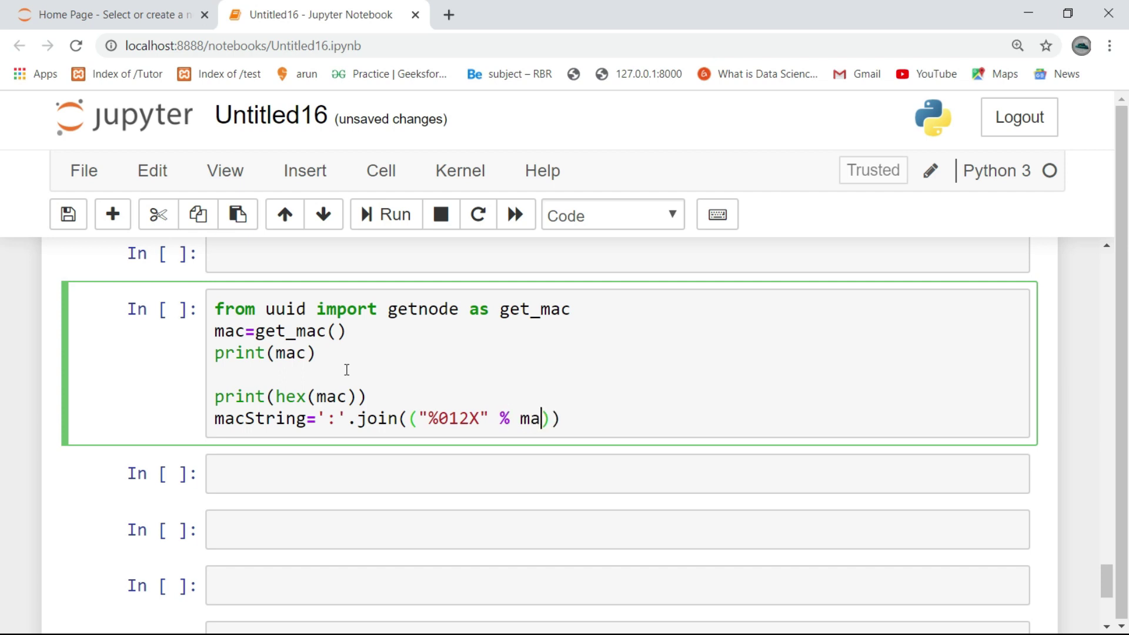
type("c")
key("Right")
type("[")
type("1")
Extend the macString join with the [i:i+2] slice and begin 'for i' inside the closing parenthesis
key("BackSpace")
type("i")
type(":i")
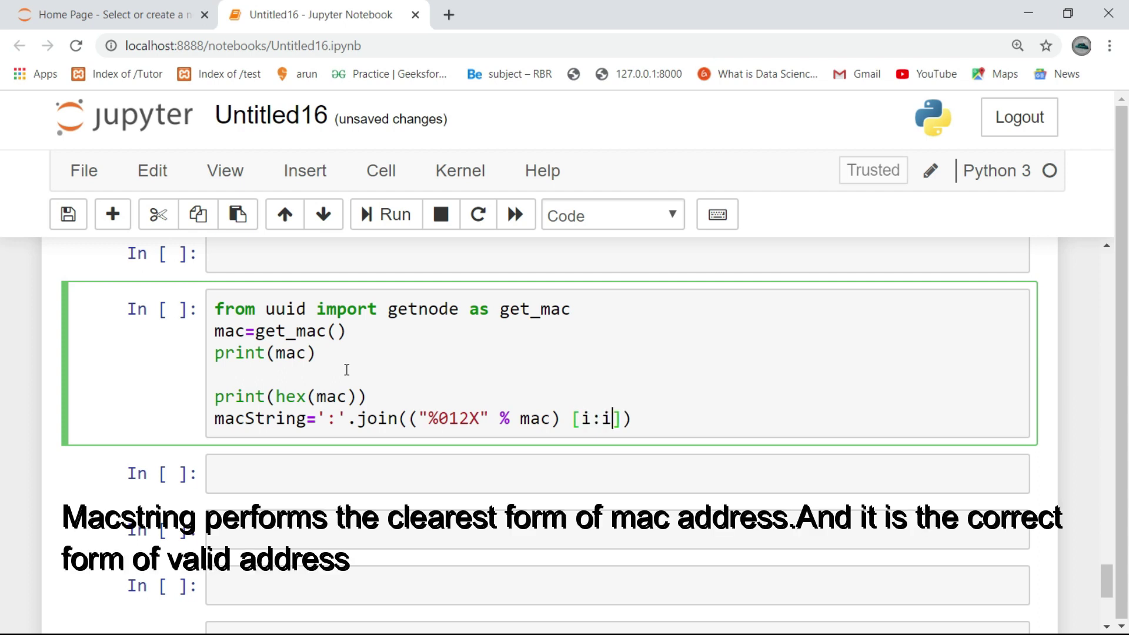
type("+2")
key("Right")
key("Right")
key("Left")
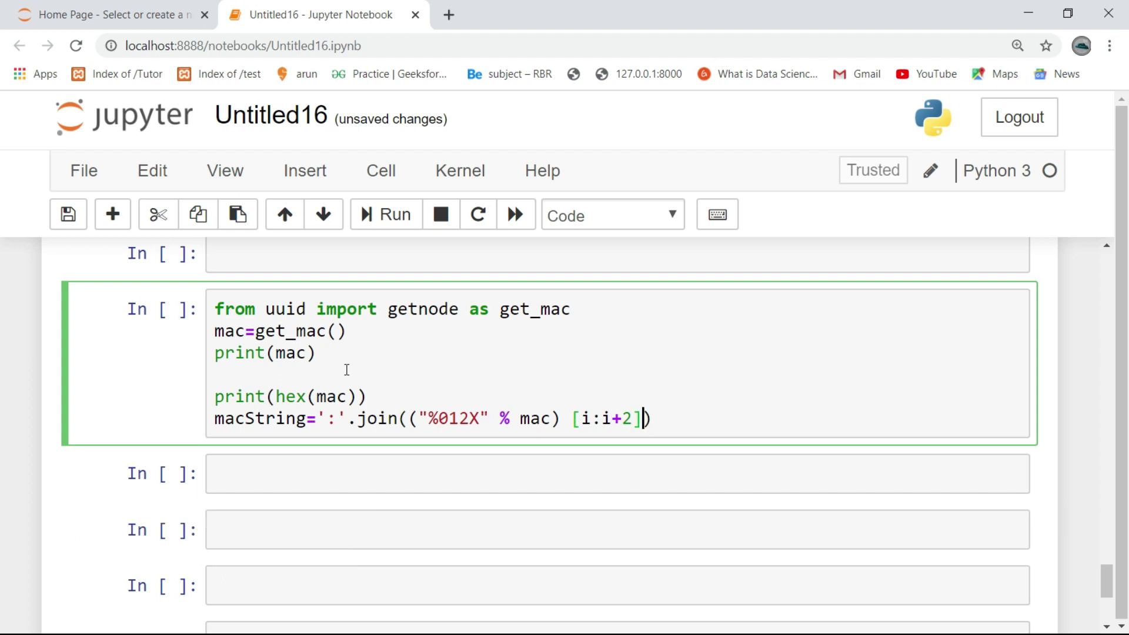
type("for i ")
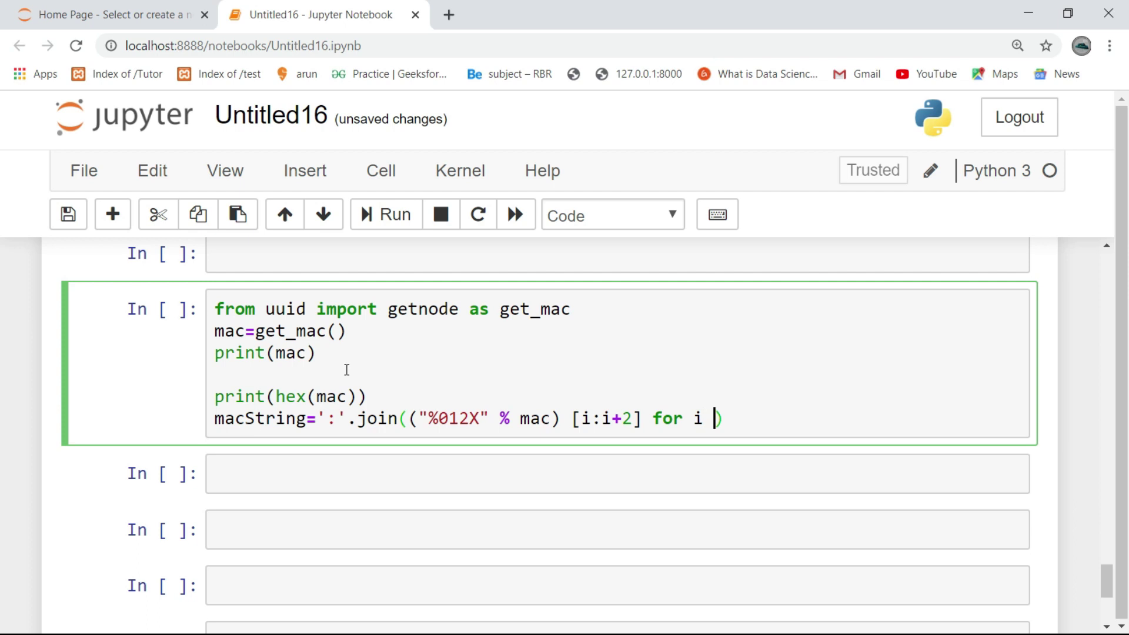
type("in range")
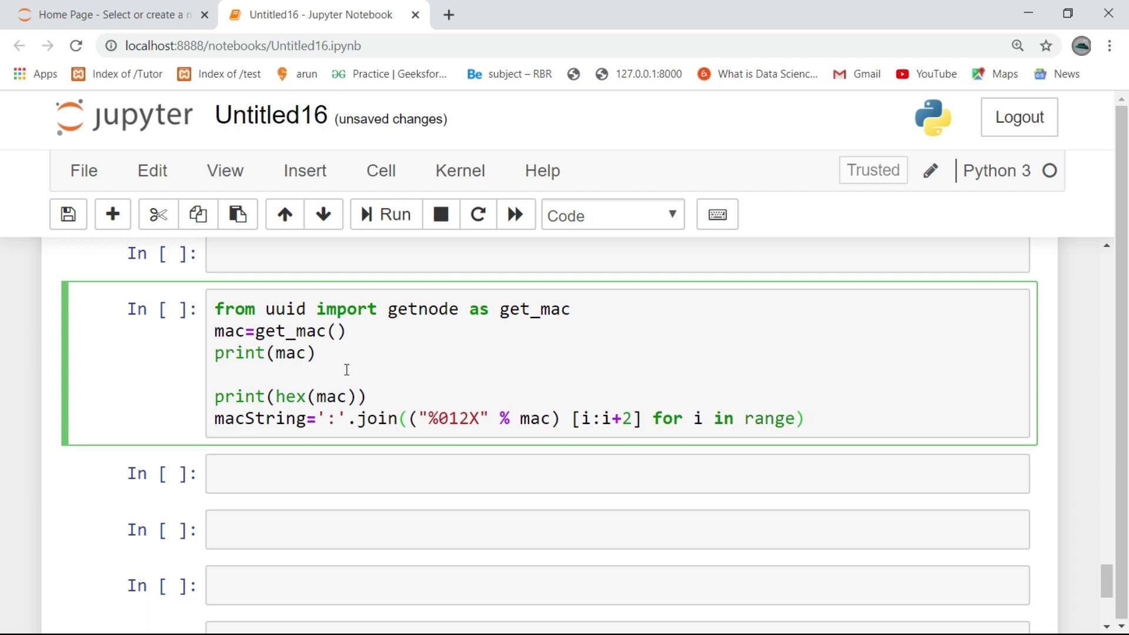
type("(0")
type(",12,")
type("3")
Finish the macString line with 'for i in range(0,12,2))' and start a 'print' line below
key("Return")
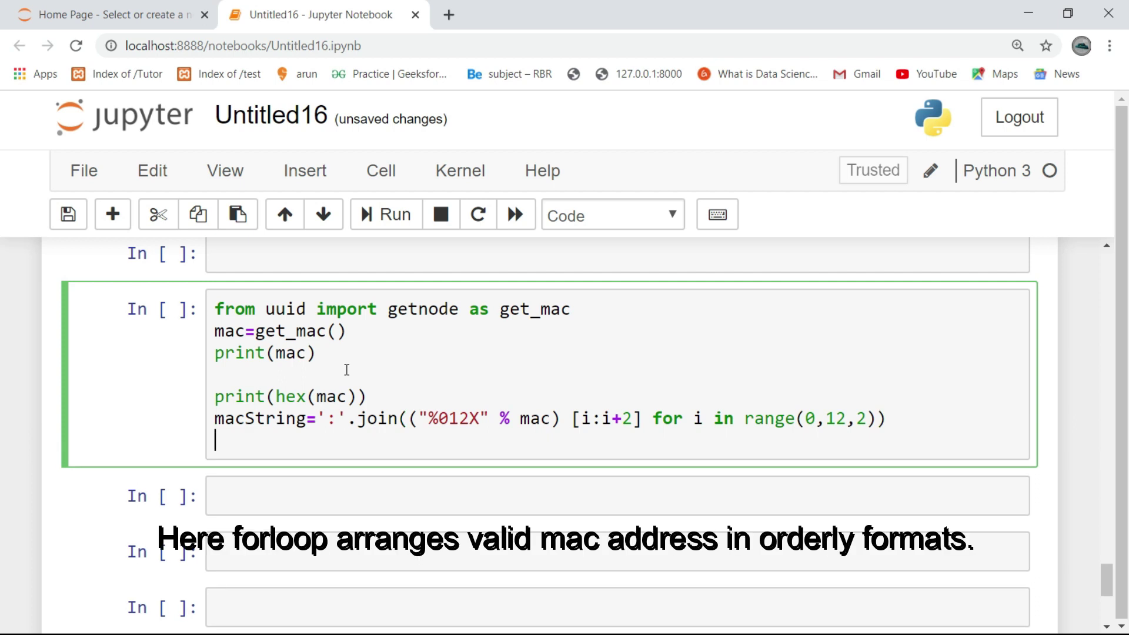
type("print('[ + macstring")
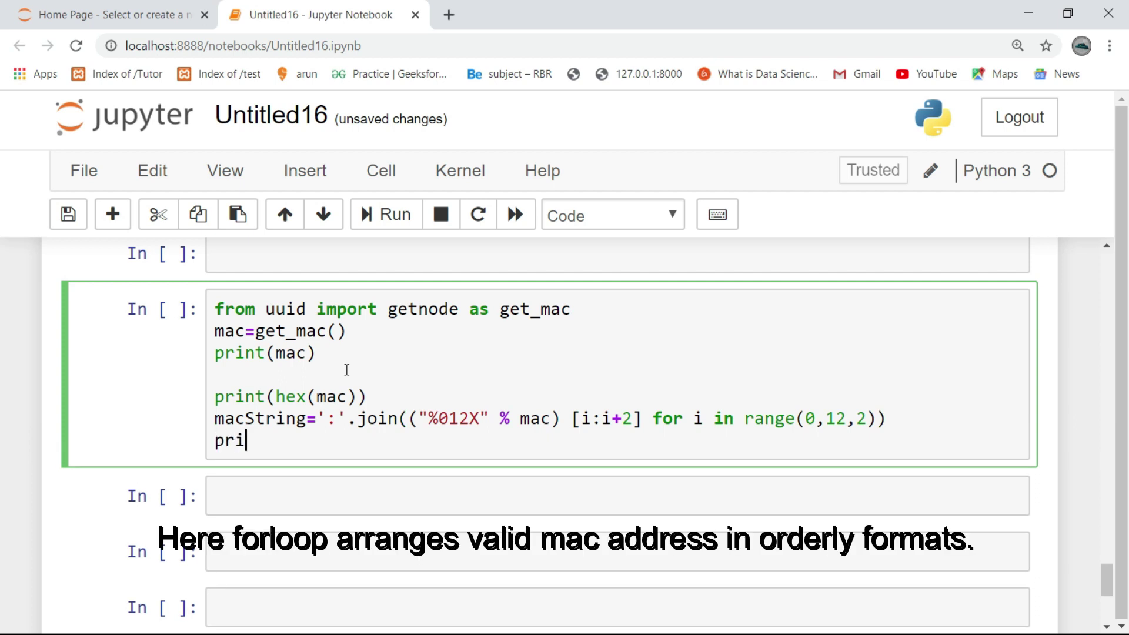